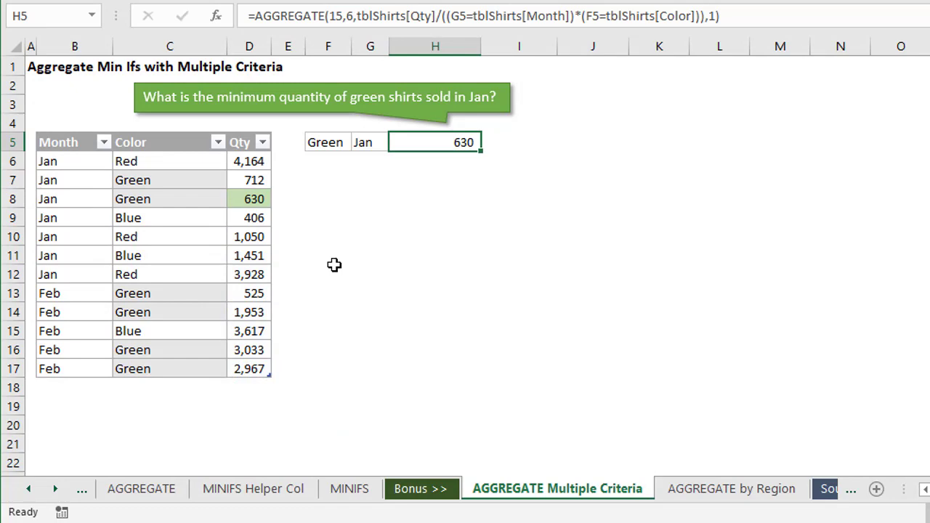
- Compare the AGGREGATE, AGGREGATE Multiple Criteria and AGGREGATE by Region sheets
left_click(149, 489)
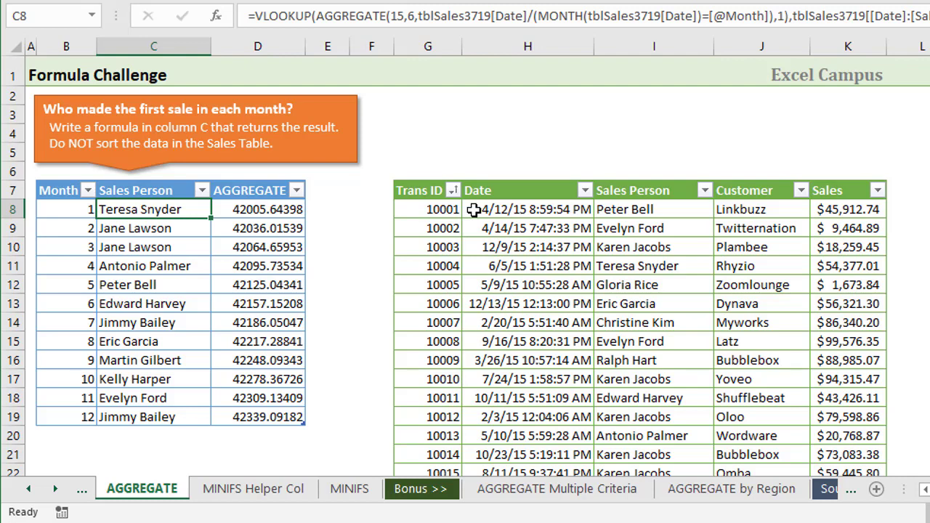
left_click(527, 490)
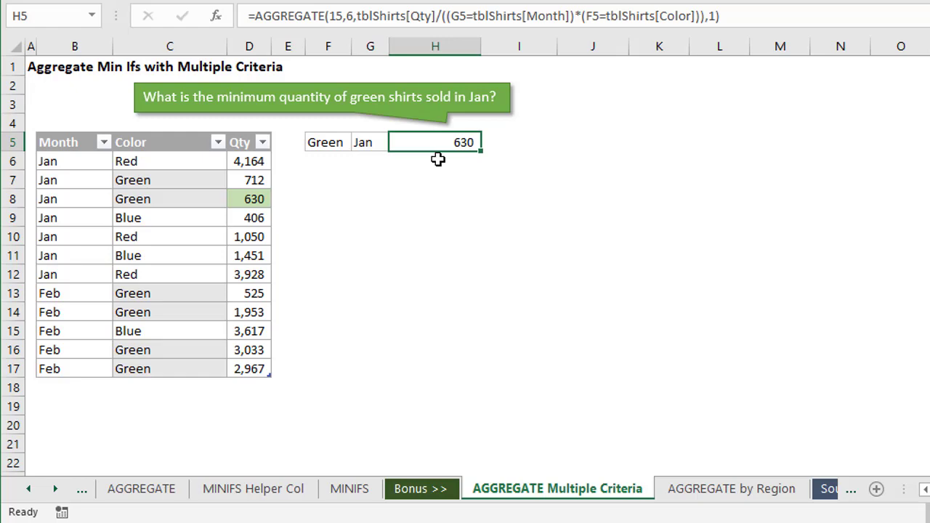
left_click(704, 490)
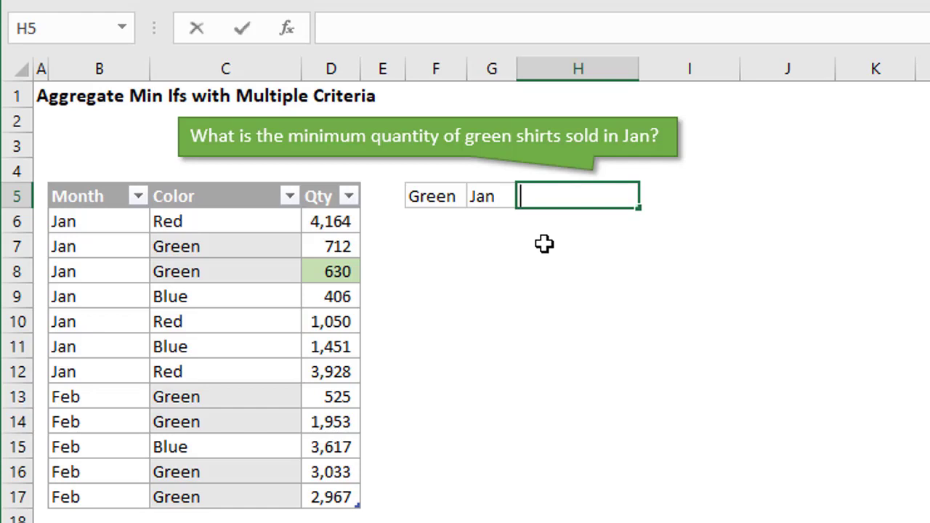
- Start an AGGREGATE formula in H5 with function 15 - SMALL and option 6 - Ignore error values
type("=agg")
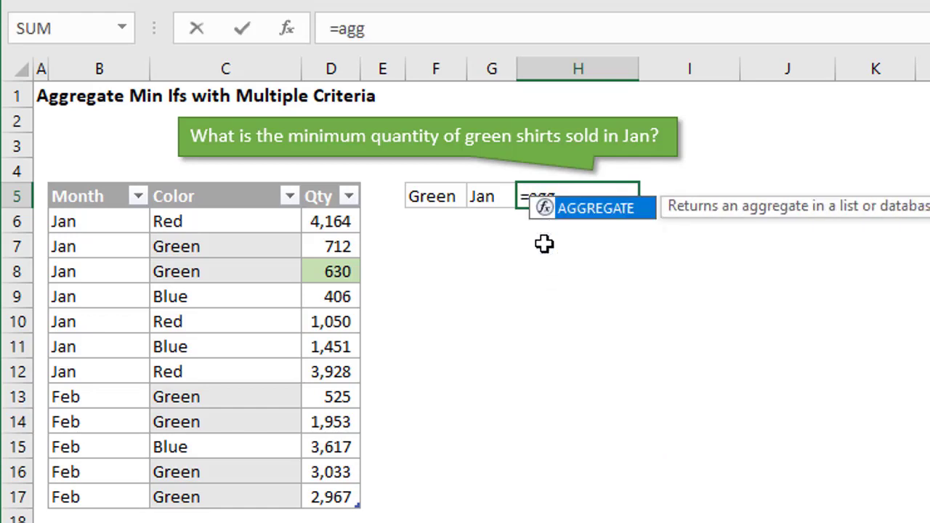
key("Tab")
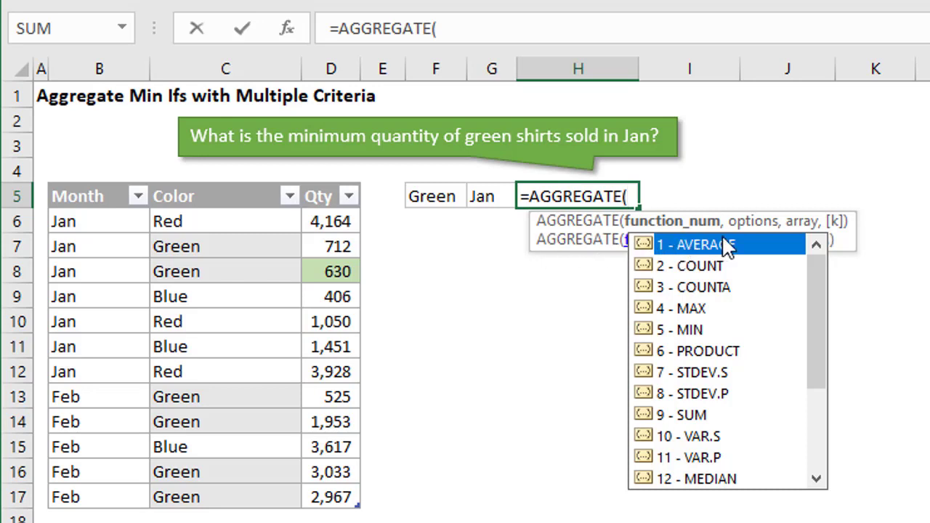
left_click_drag(811, 278, 812, 329)
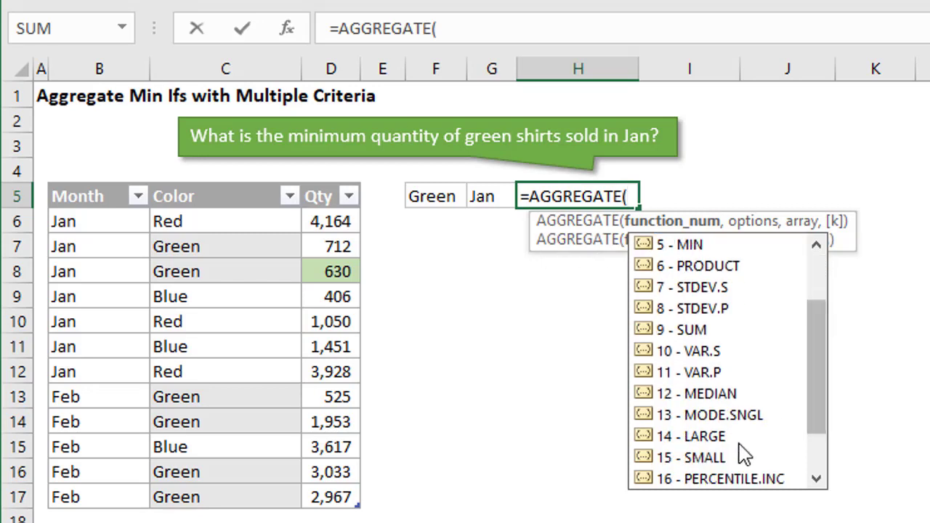
left_click(667, 460)
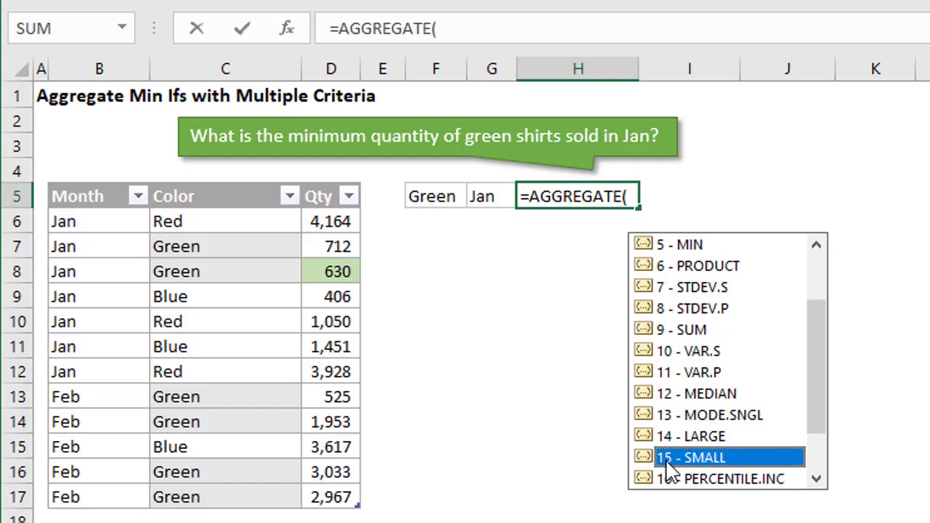
double_click(666, 460)
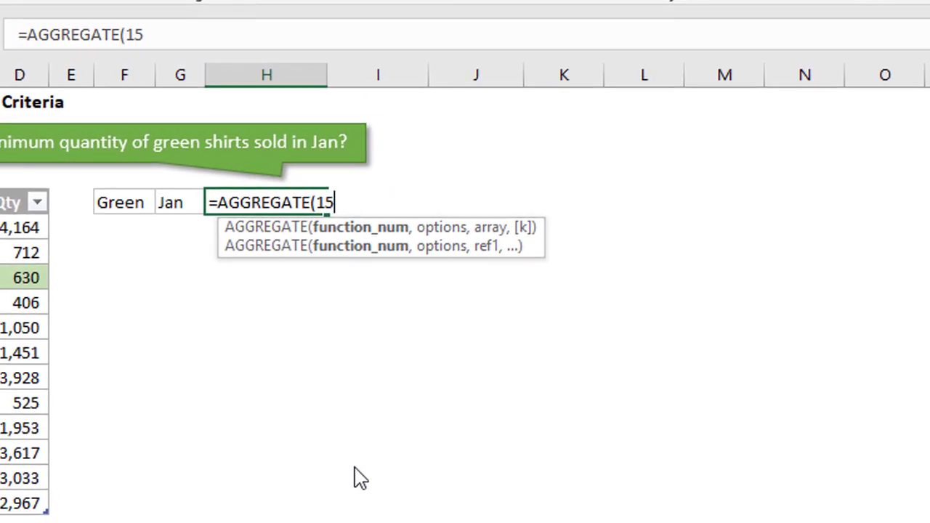
type(",")
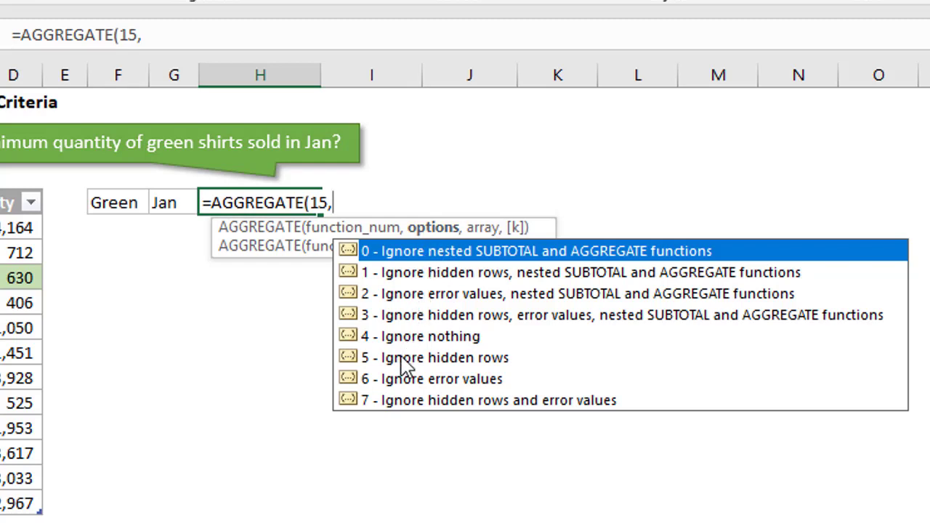
left_click(375, 385)
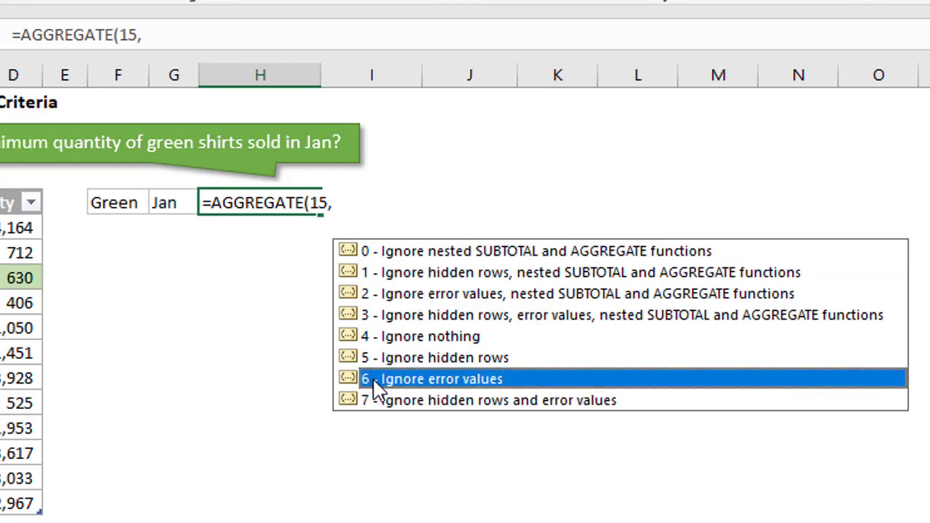
double_click(377, 386)
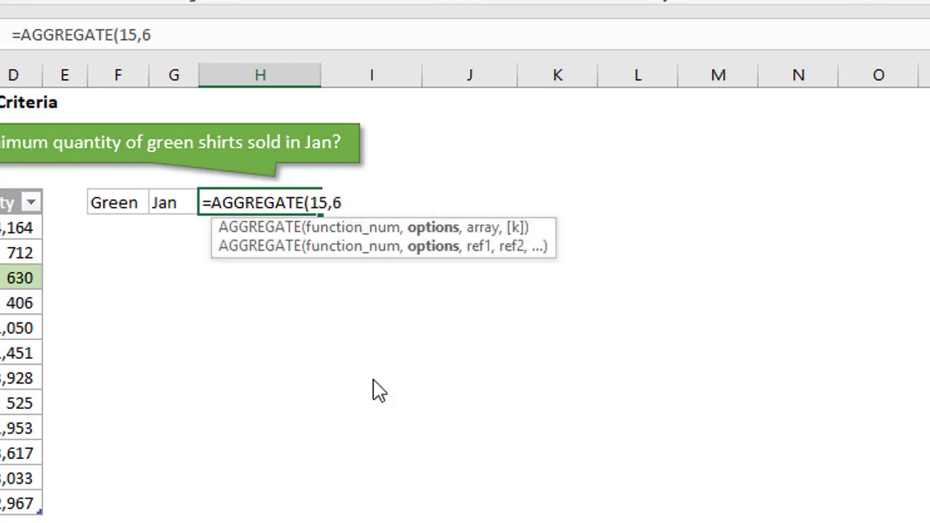
type(",")
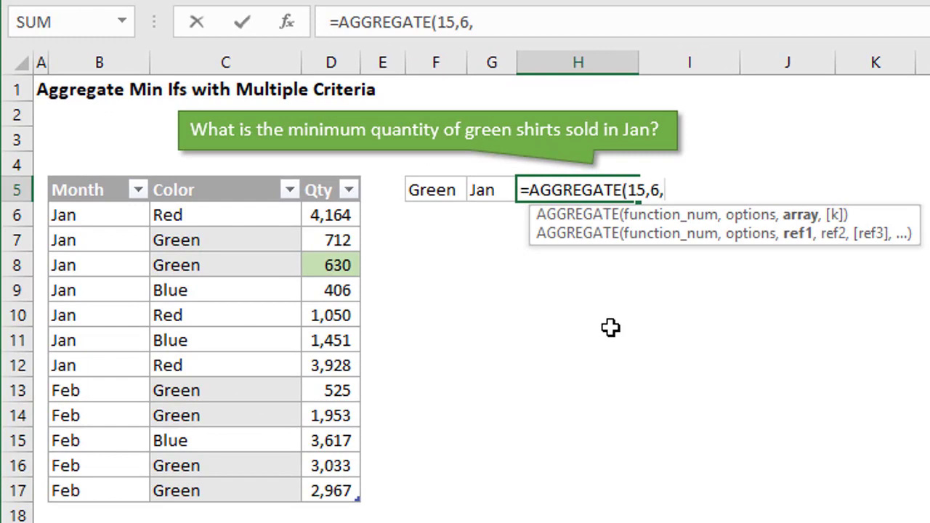
- Enter the table's Qty column as the array, divided by the parenthesised condition that G5 equals the Month column
left_click_drag(329, 213, 331, 487)
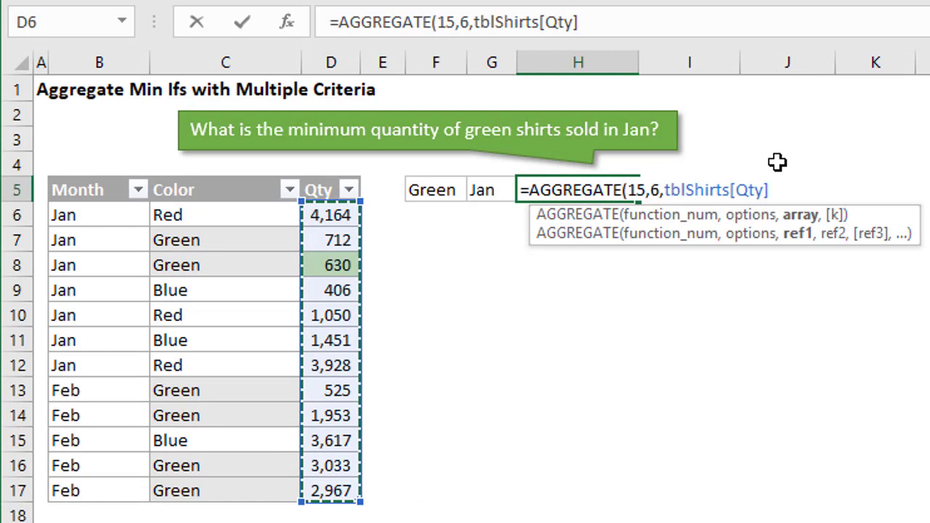
type("/(")
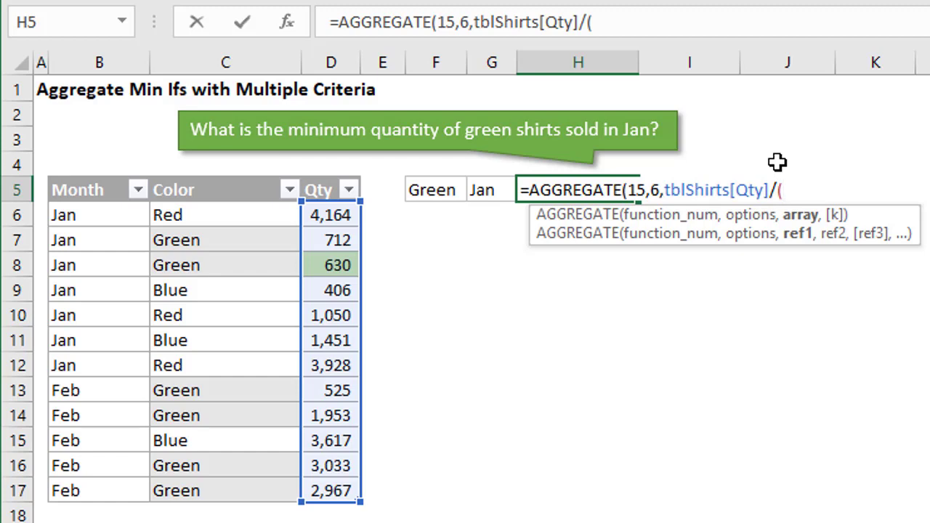
left_click(487, 191)
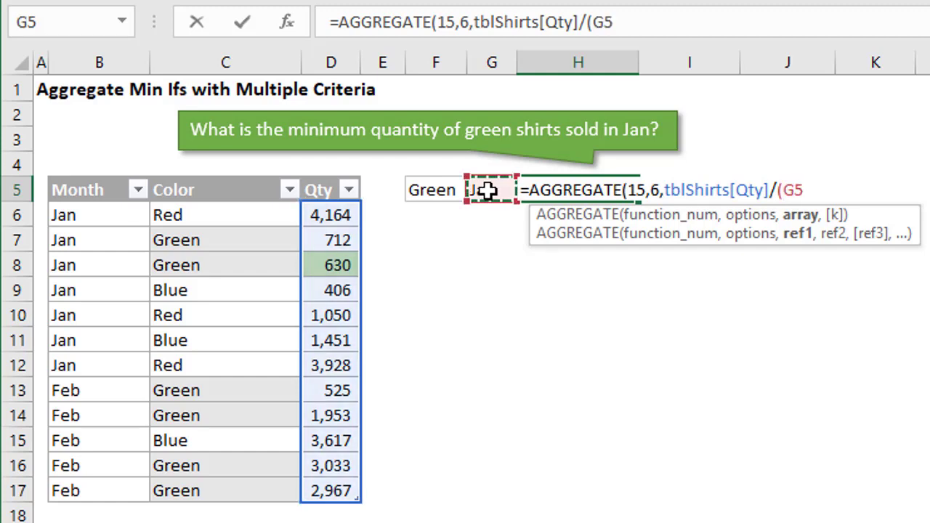
type("=")
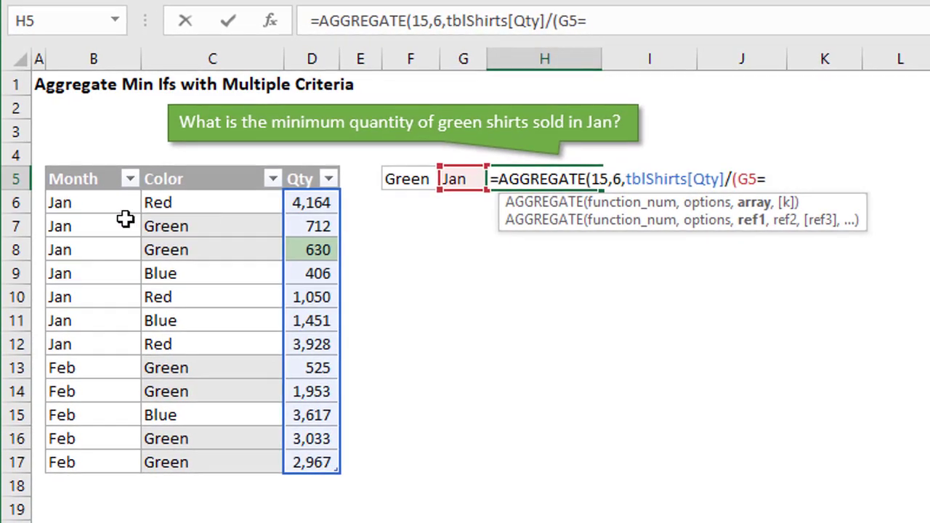
left_click_drag(94, 201, 112, 455)
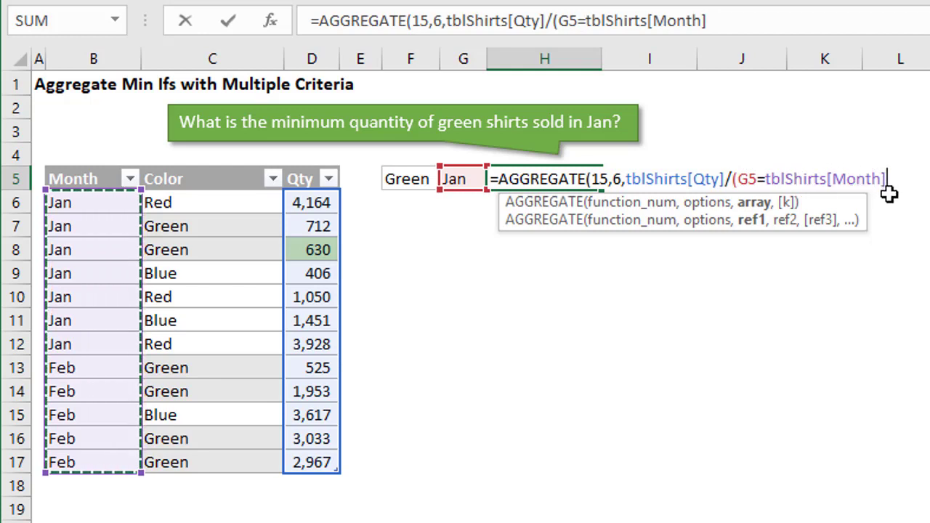
type(")")
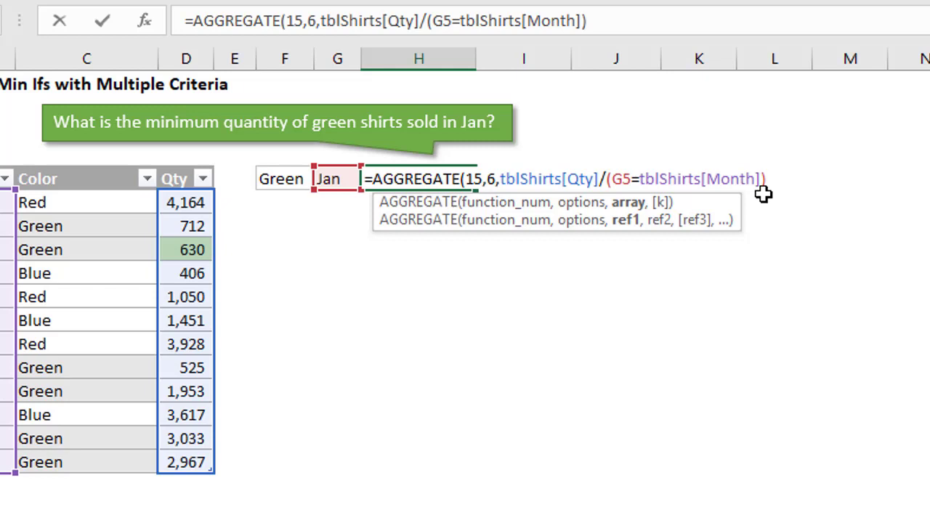
- Multiply the month condition by a second parenthesised condition that F5 equals the Color column
type("*(")
left_click(278, 180)
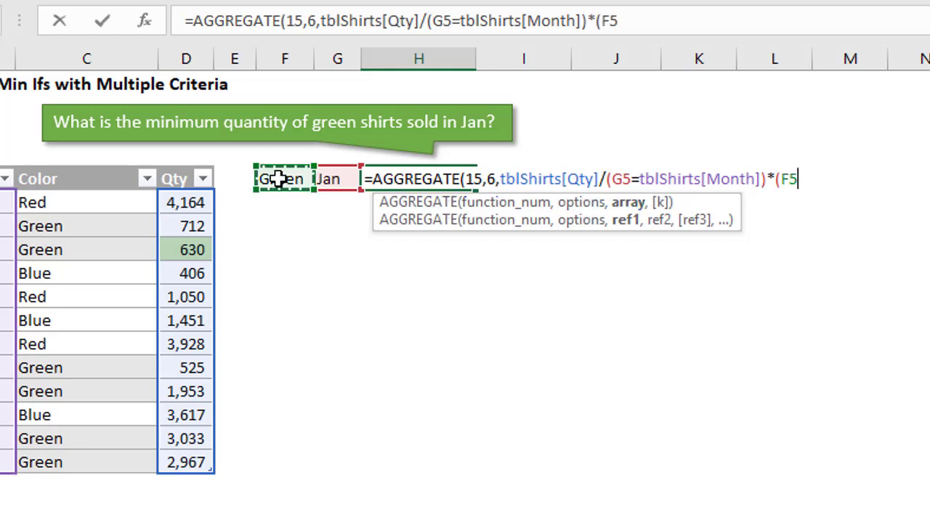
type("=")
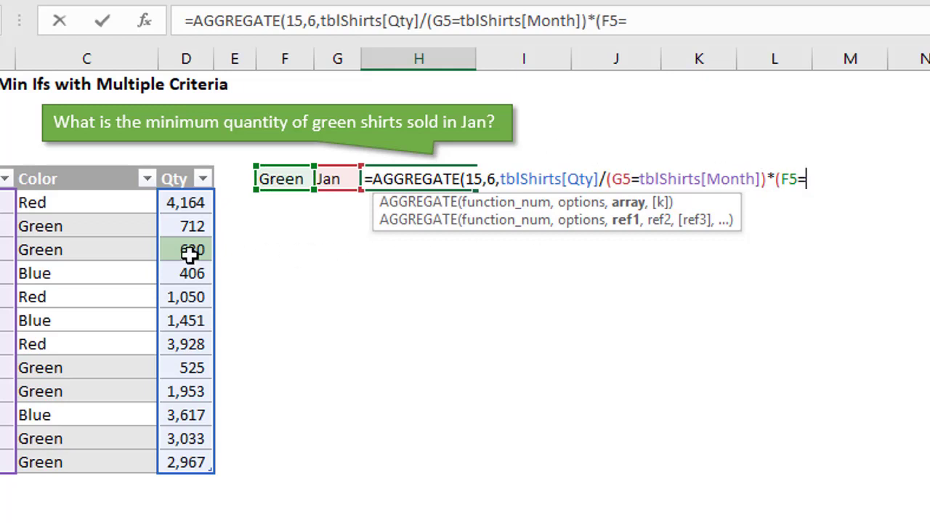
left_click_drag(95, 201, 119, 461)
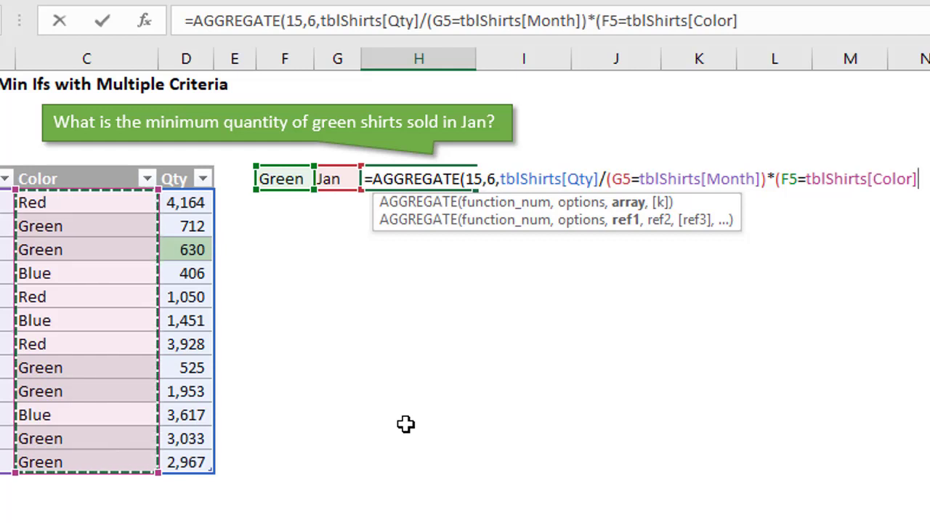
type(")")
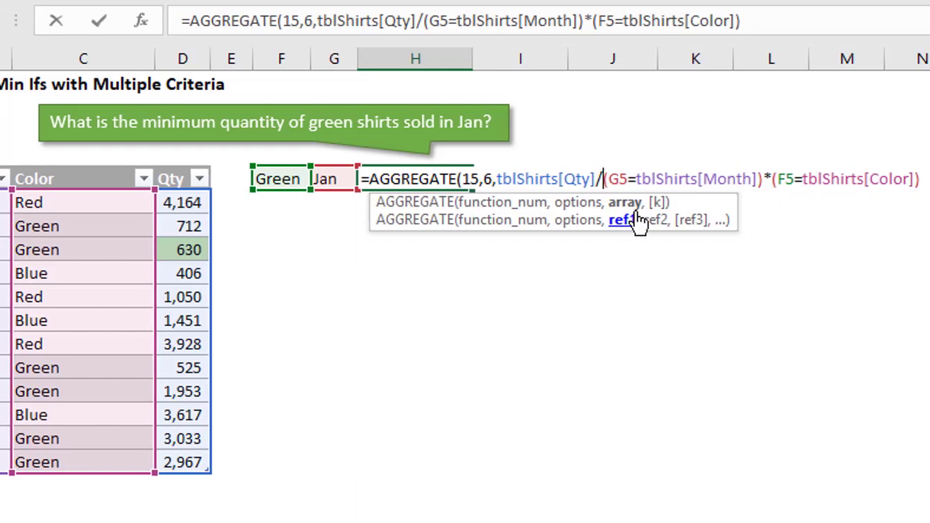
- Enclose the multiplied month and color conditions in an outer pair of parentheses after the division sign
type("(")
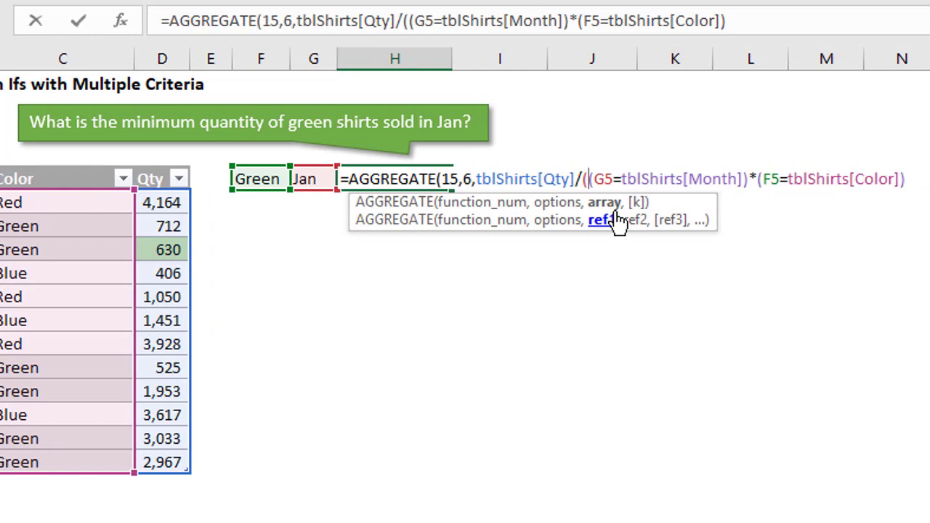
left_click(913, 179)
type(")")
left_click(909, 179)
left_click(909, 179)
left_click(583, 179)
- Complete the formula in H5 with a k argument of 1, enter it and reselect the cell
type(",")
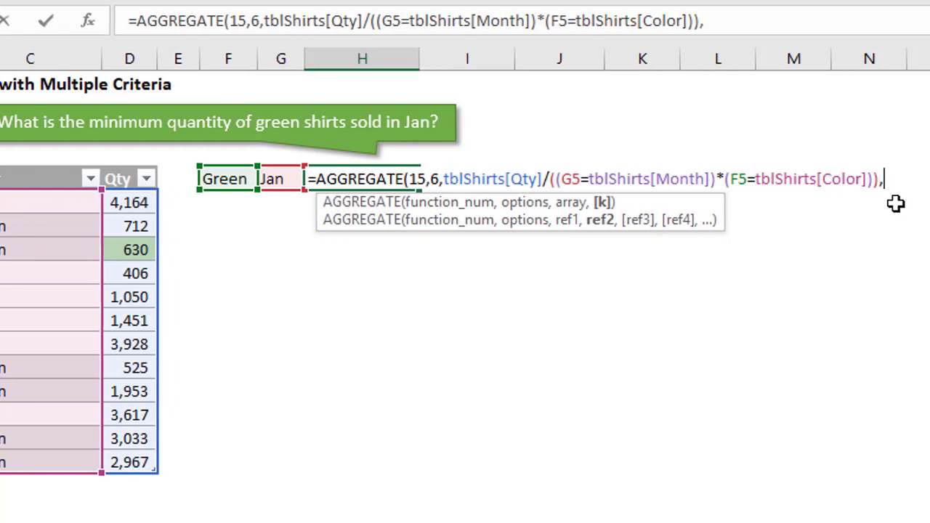
type("1")
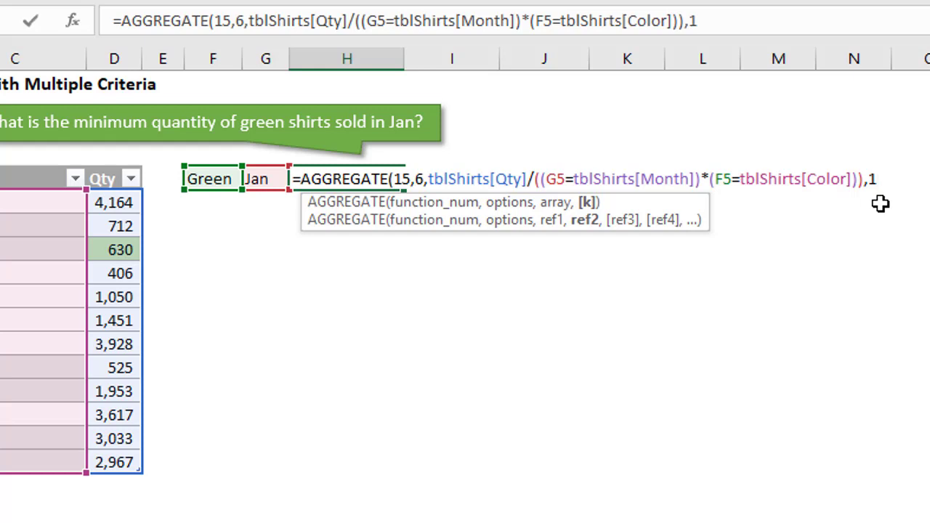
type(")")
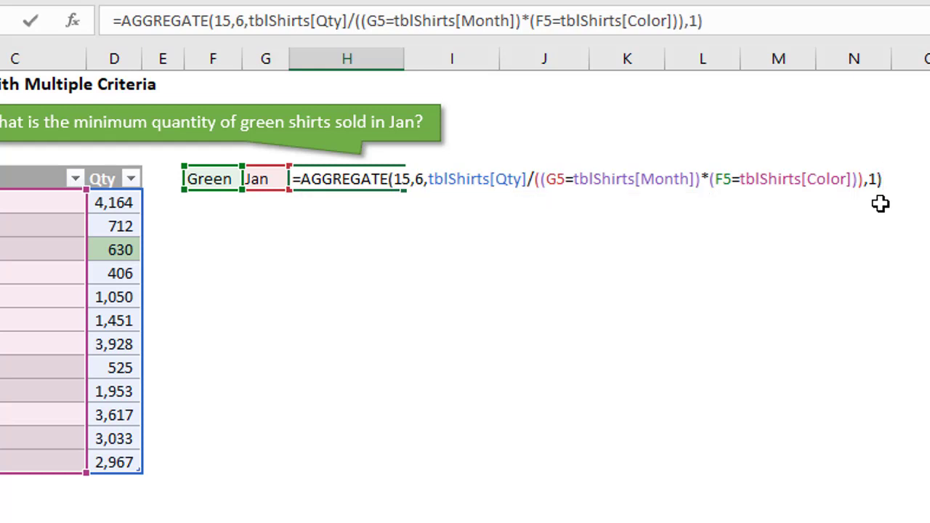
key("Return")
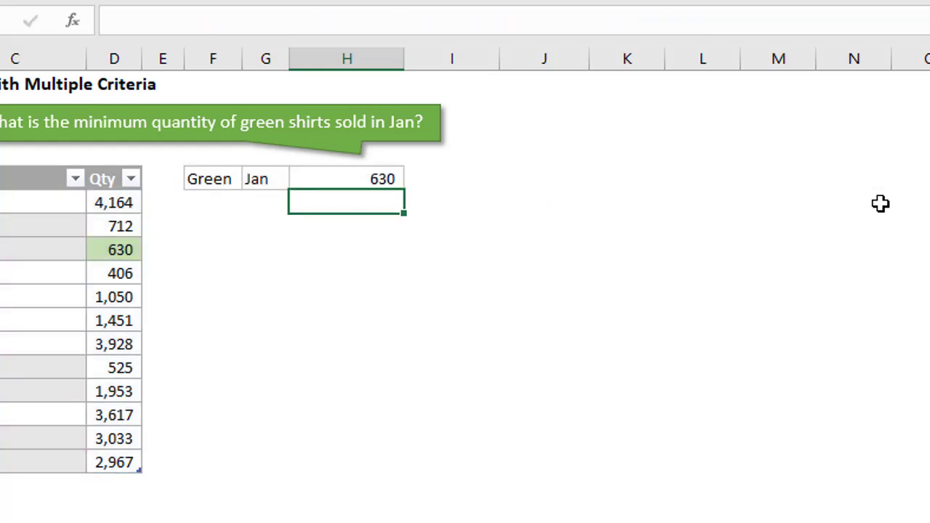
left_click(355, 179)
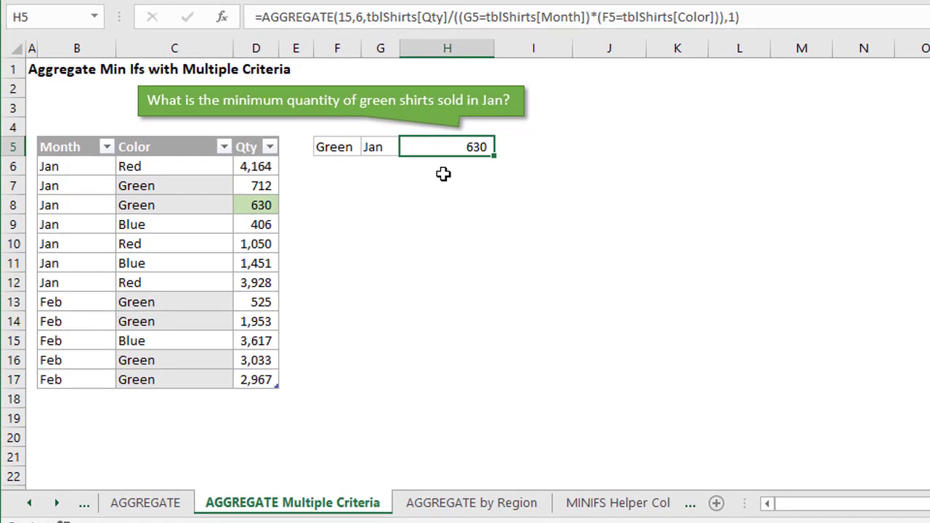
- Examine the month and region criteria inside the VLOOKUP/AGGREGATE formula in C8 of the AGGREGATE by Region sheet
left_click(484, 507)
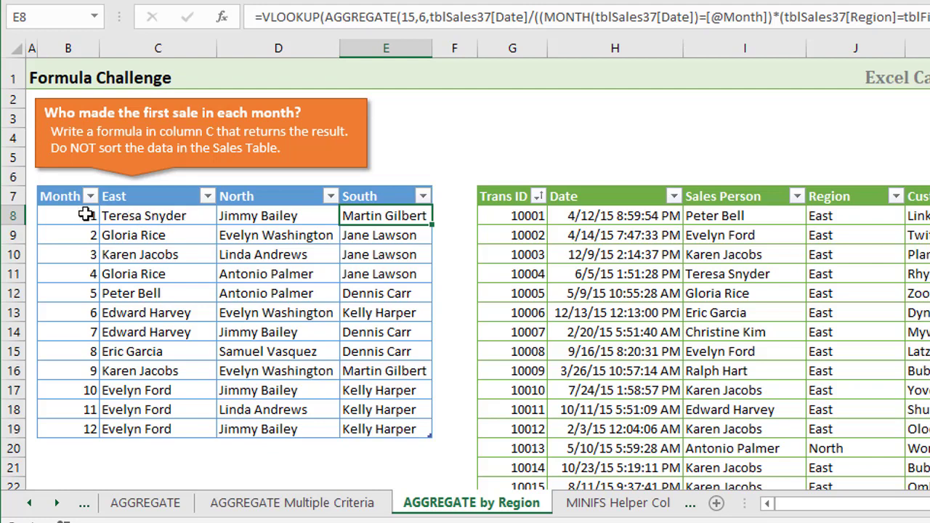
left_click(194, 216)
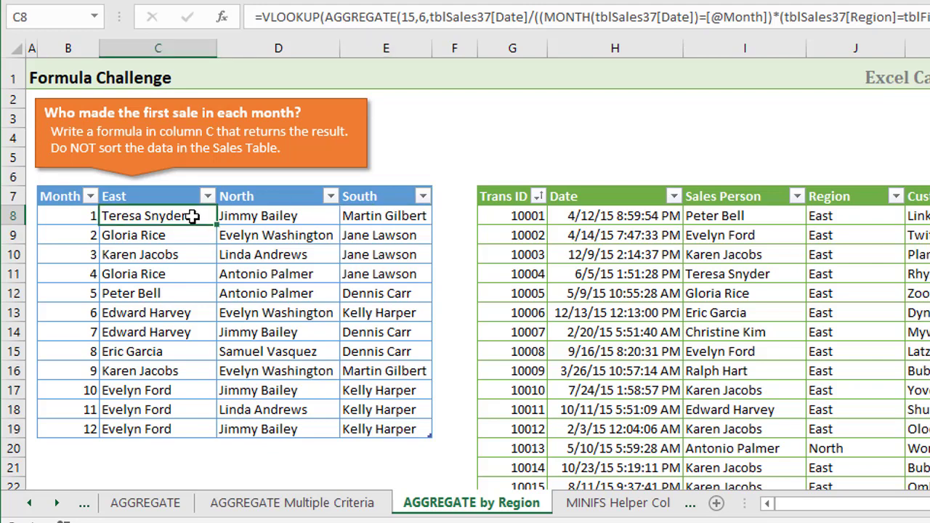
double_click(191, 216)
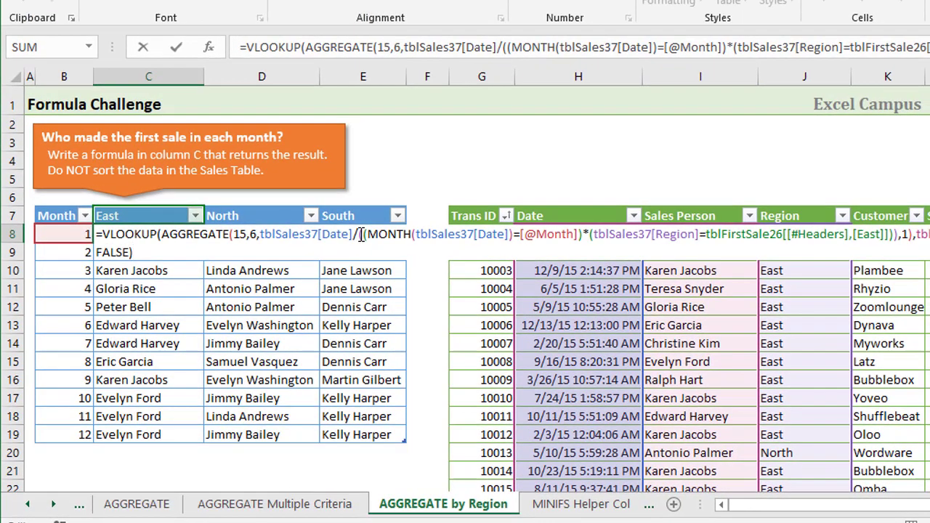
left_click_drag(383, 215, 900, 240)
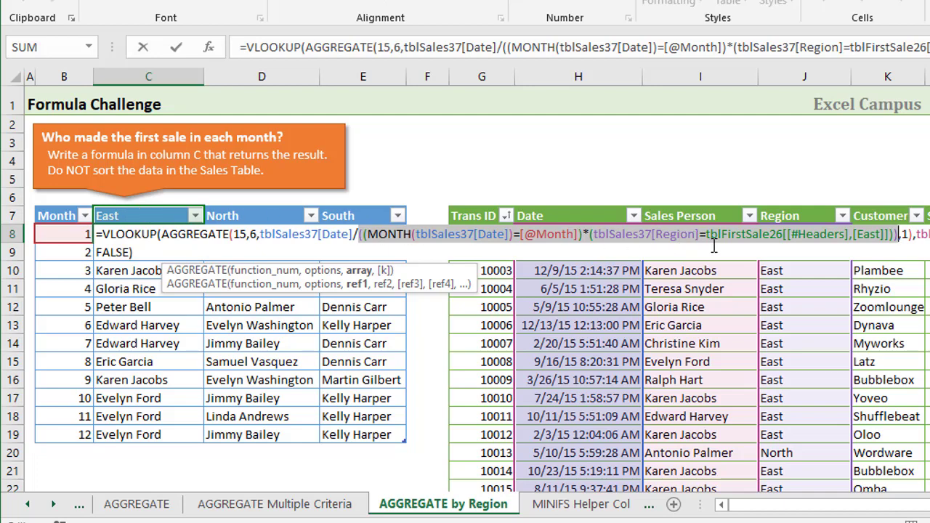
key("Return")
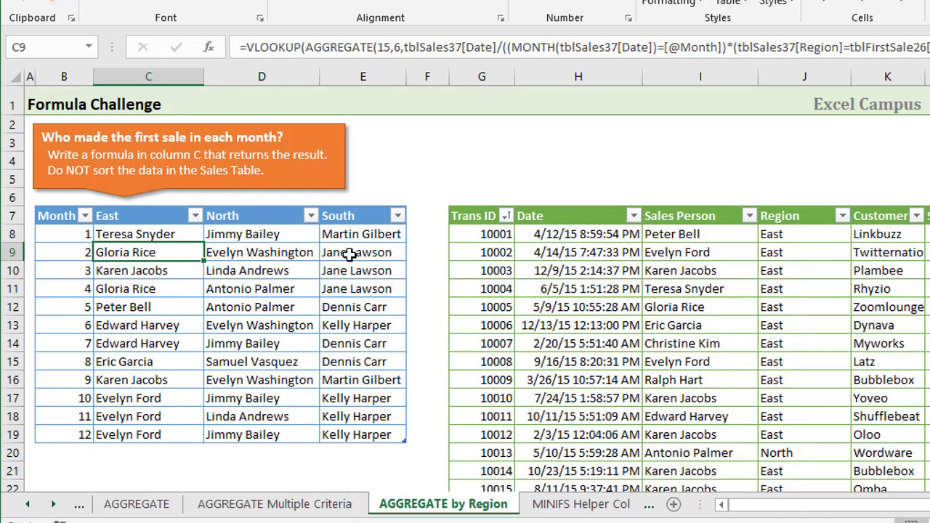